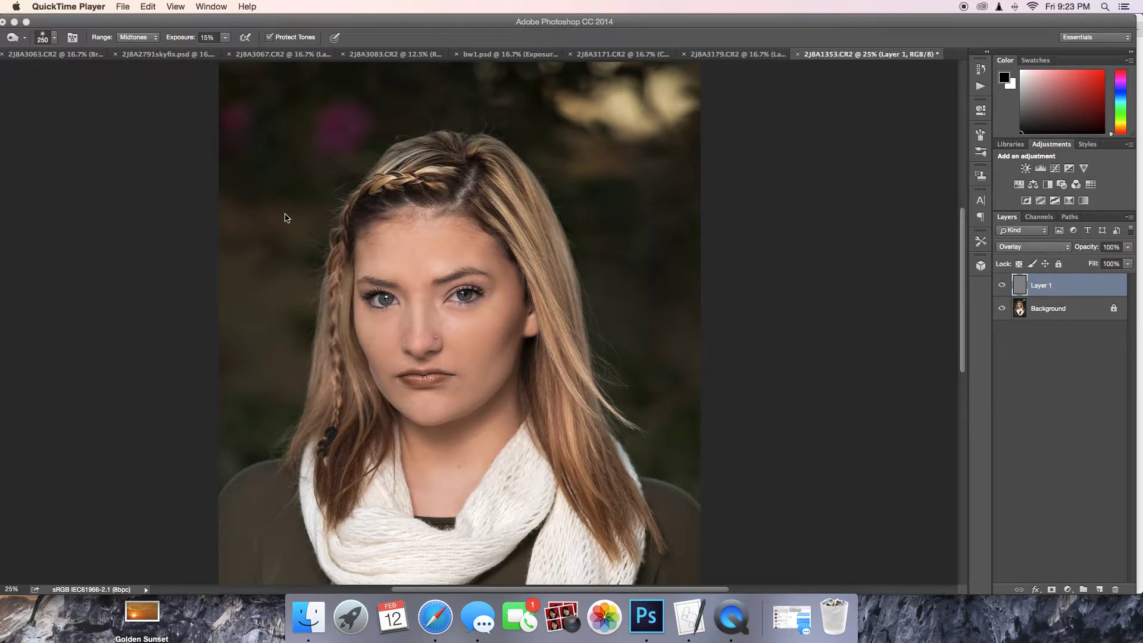
# - Delete the gray Overlay Layer 1, leaving only the Background portrait
pyautogui.rightClick(1065, 300)
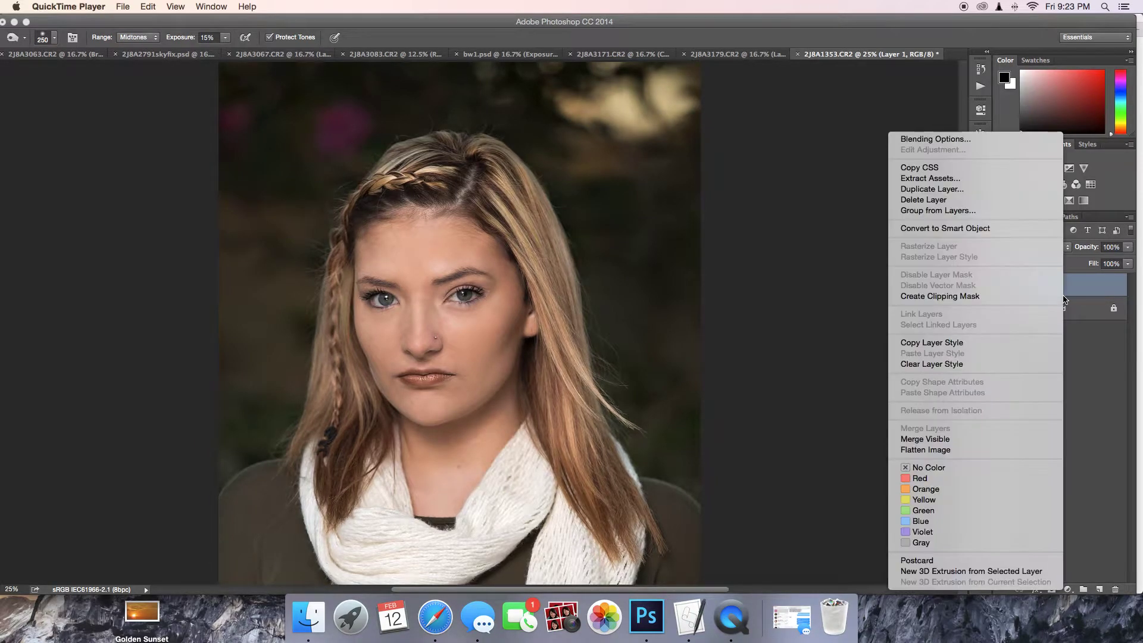
pyautogui.click(969, 200)
pyautogui.click(659, 213)
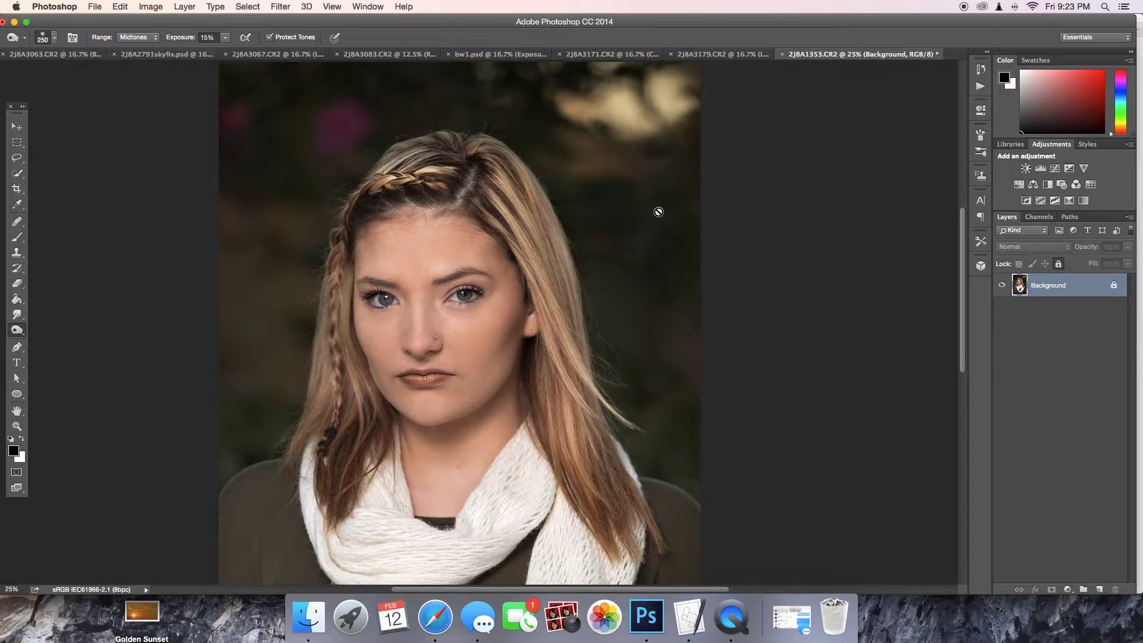
# - Create a new Overlay-mode layer filled with neutral 50% gray above Background
pyautogui.click(194, 9)
pyautogui.moveTo(197, 21)
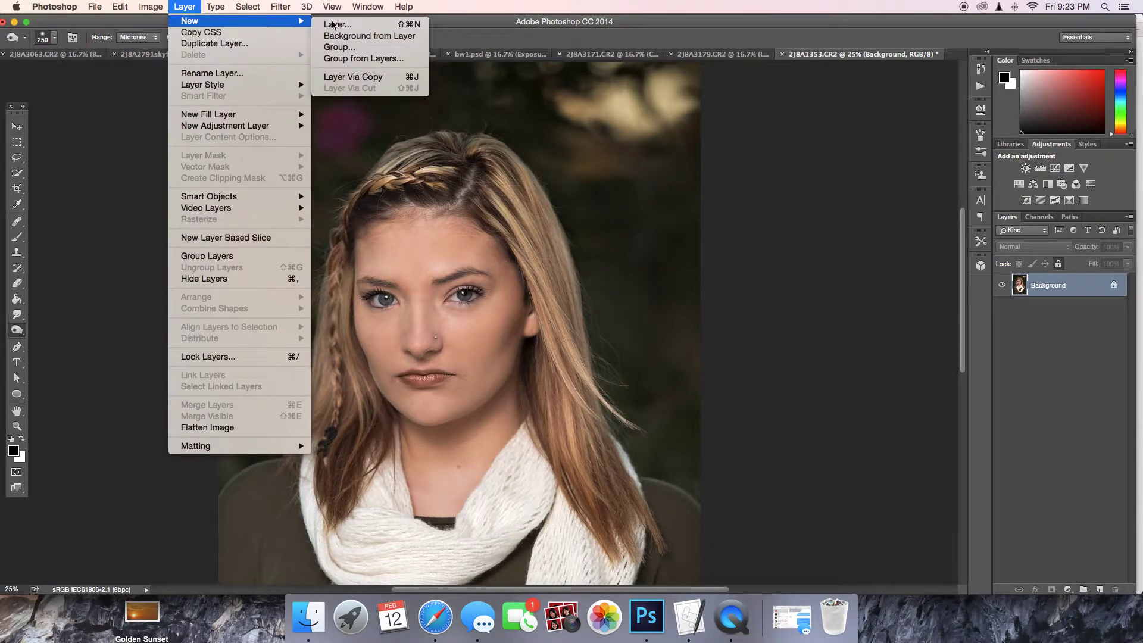
pyautogui.click(333, 21)
pyautogui.click(660, 315)
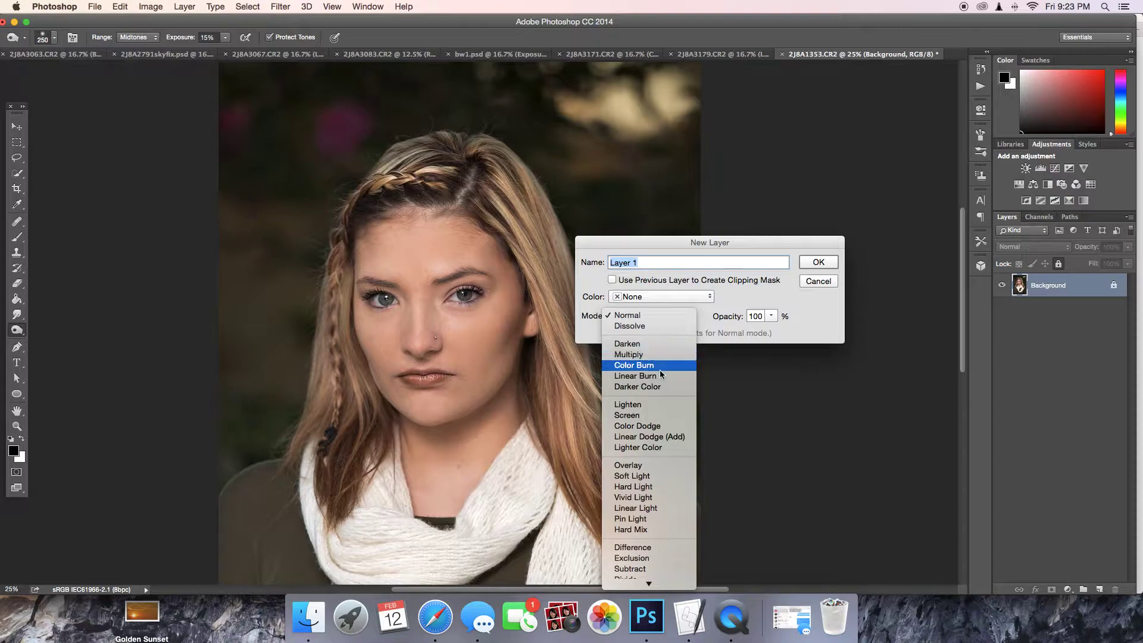
pyautogui.click(632, 468)
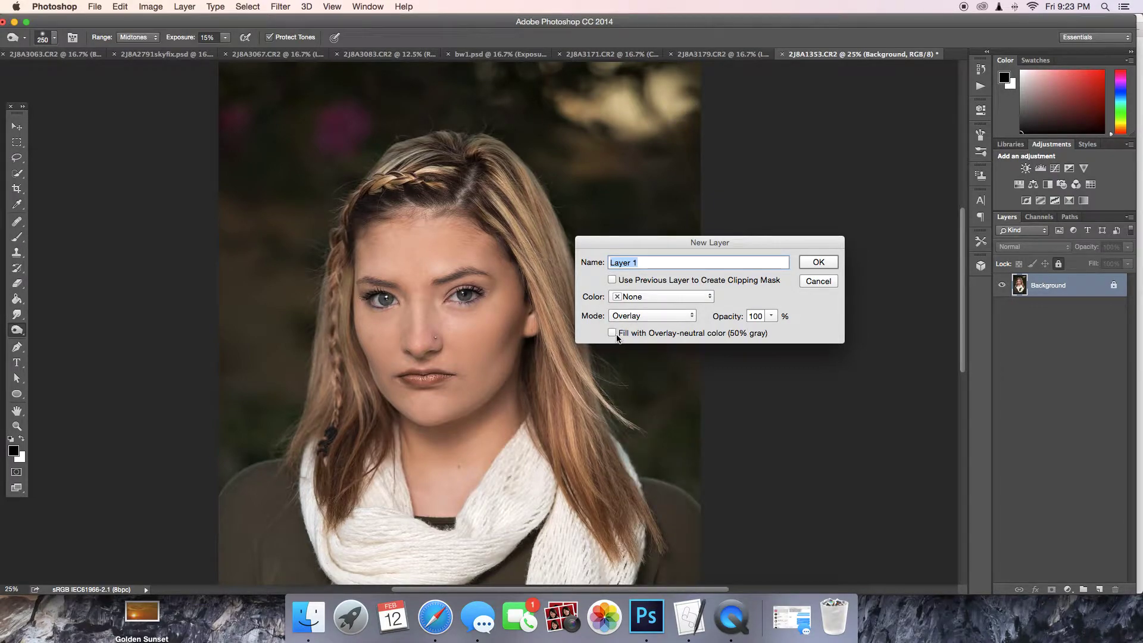
pyautogui.click(816, 263)
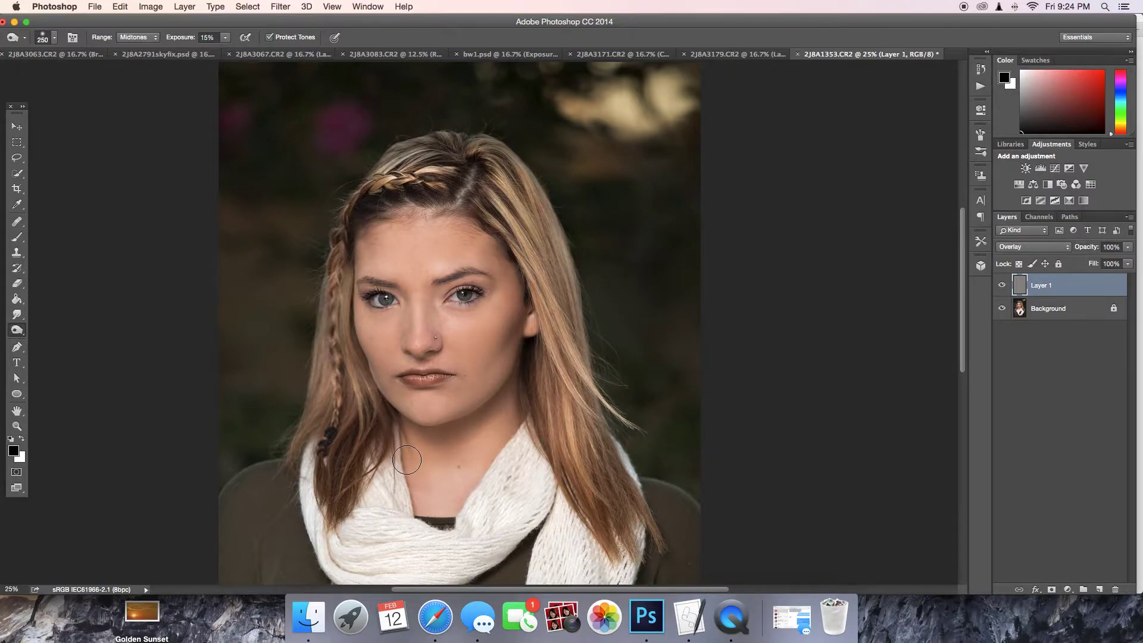
pyautogui.click(435, 618)
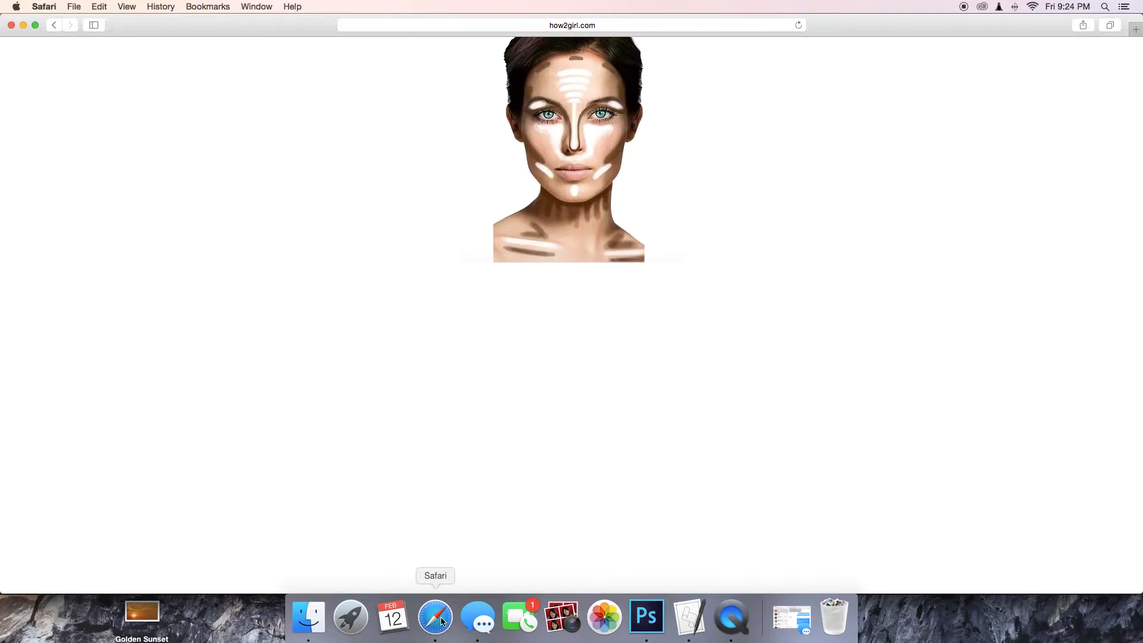
pyautogui.click(646, 618)
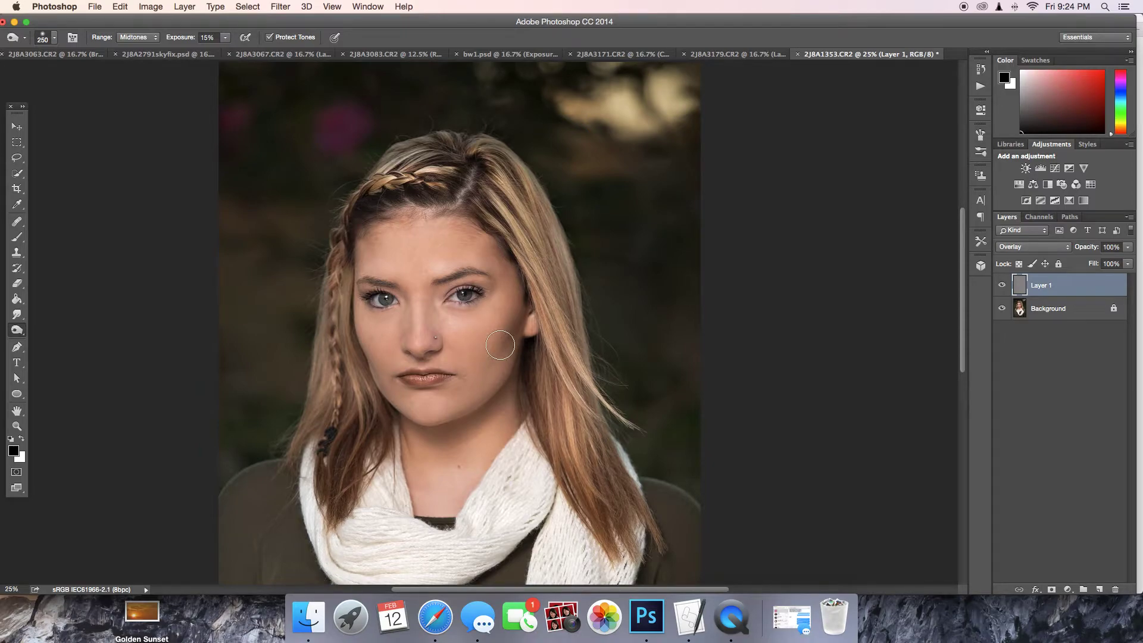
# - Set the Burn brush to size 300 and 9% exposure, then shade along the jawline
pyautogui.press(']')
pyautogui.click(224, 38)
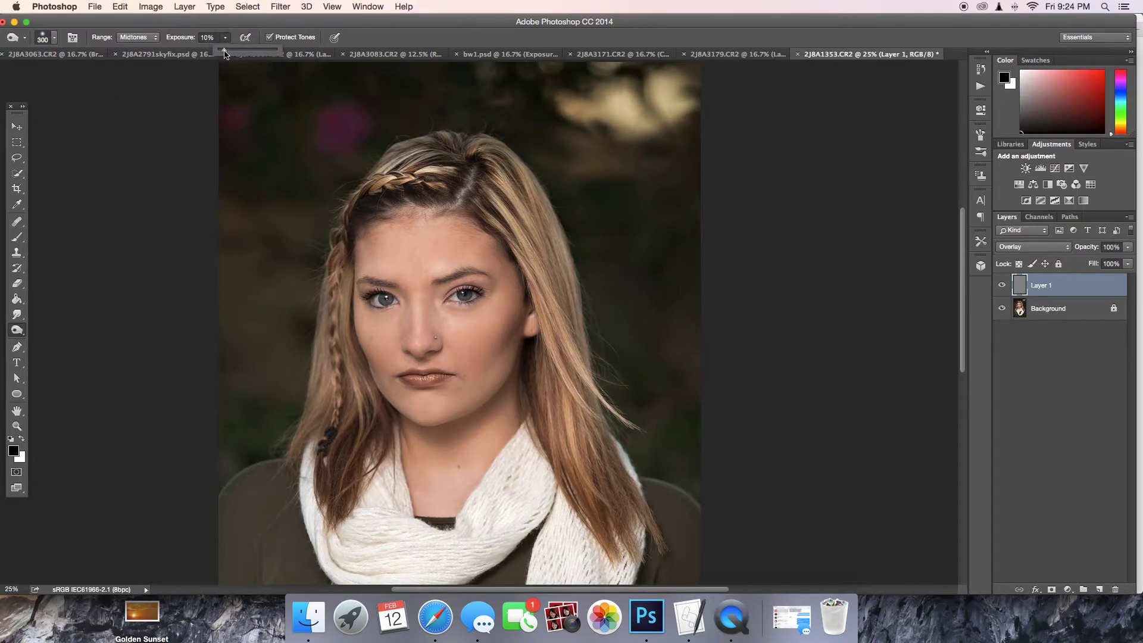
pyautogui.click(230, 32)
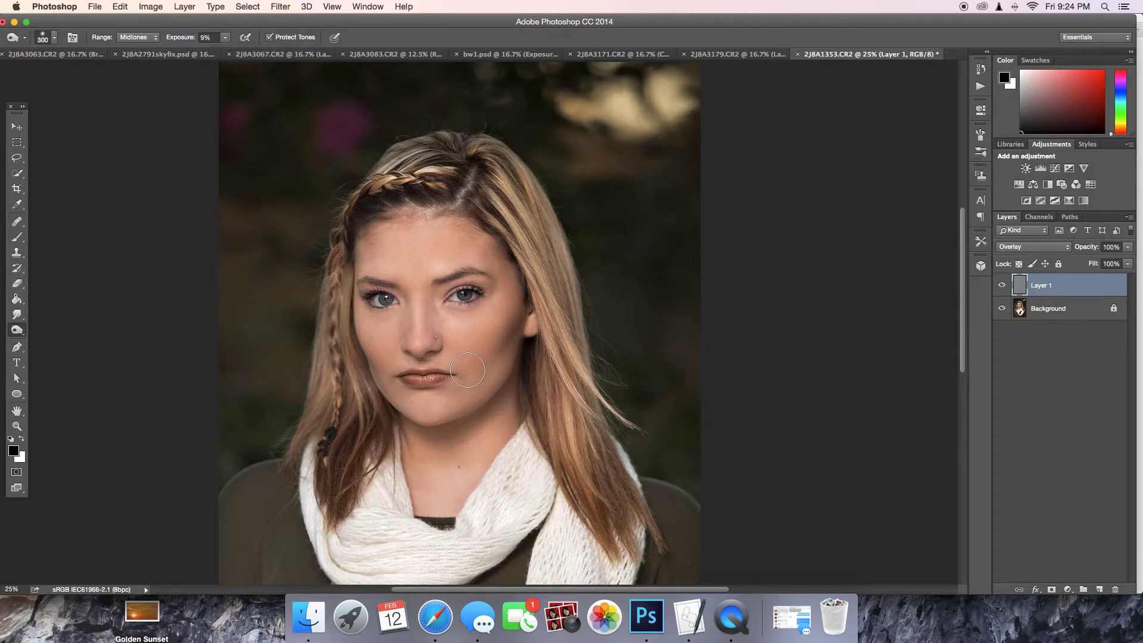
pyautogui.moveTo(467, 370)
pyautogui.mouseDown()
pyautogui.moveTo(516, 407)
pyautogui.moveTo(509, 381)
pyautogui.moveTo(473, 416)
pyautogui.moveTo(413, 440)
pyautogui.moveTo(377, 410)
pyautogui.moveTo(406, 434)
pyautogui.moveTo(398, 430)
pyautogui.moveTo(444, 432)
pyautogui.moveTo(425, 439)
pyautogui.moveTo(450, 445)
pyautogui.moveTo(505, 409)
pyautogui.moveTo(483, 449)
pyautogui.moveTo(474, 426)
pyautogui.moveTo(440, 454)
pyautogui.moveTo(404, 436)
pyautogui.moveTo(414, 450)
pyautogui.moveTo(417, 422)
pyautogui.moveTo(431, 418)
pyautogui.moveTo(432, 464)
pyautogui.moveTo(422, 468)
pyautogui.moveTo(438, 416)
pyautogui.moveTo(433, 495)
pyautogui.moveTo(527, 357)
pyautogui.moveTo(442, 446)
pyautogui.moveTo(376, 405)
pyautogui.moveTo(385, 411)
pyautogui.moveTo(341, 369)
pyautogui.moveTo(372, 396)
pyautogui.moveTo(379, 235)
pyautogui.moveTo(372, 271)
pyautogui.moveTo(366, 252)
pyautogui.moveTo(395, 234)
pyautogui.moveTo(357, 250)
pyautogui.moveTo(421, 229)
pyautogui.moveTo(503, 233)
pyautogui.moveTo(485, 235)
pyautogui.moveTo(513, 285)
pyautogui.moveTo(493, 246)
pyautogui.moveTo(395, 224)
pyautogui.moveTo(347, 267)
pyautogui.mouseUp()
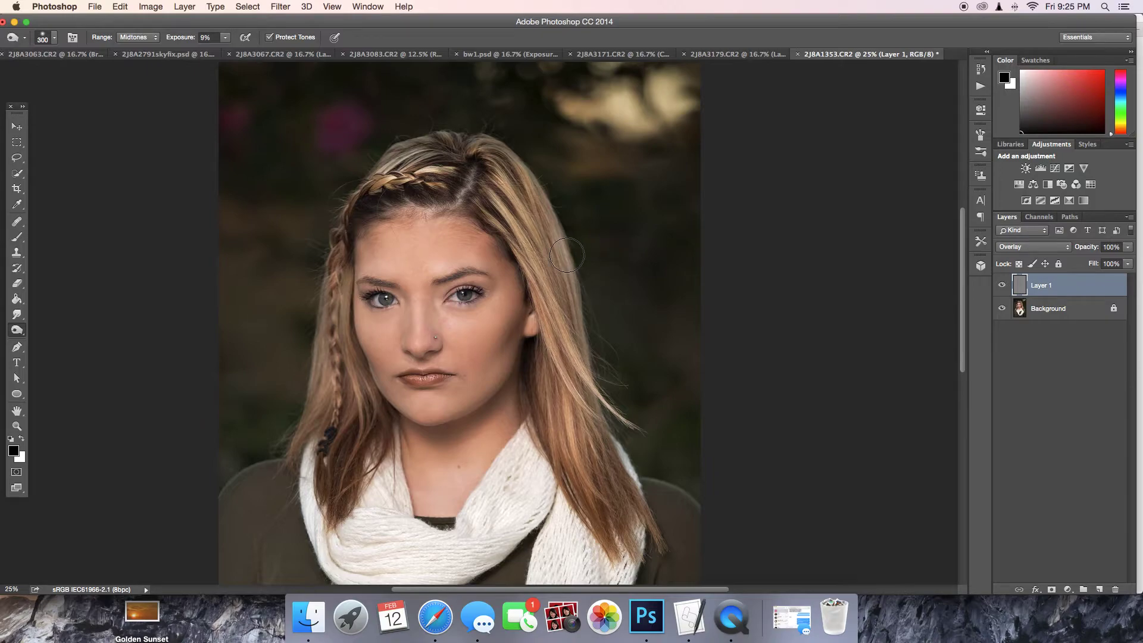
pyautogui.scroll(-3, 589, 262)
# - Resize the Burn brush down to 150 to shade brow and nose sides, then undo the last stroke
pyautogui.press('[')
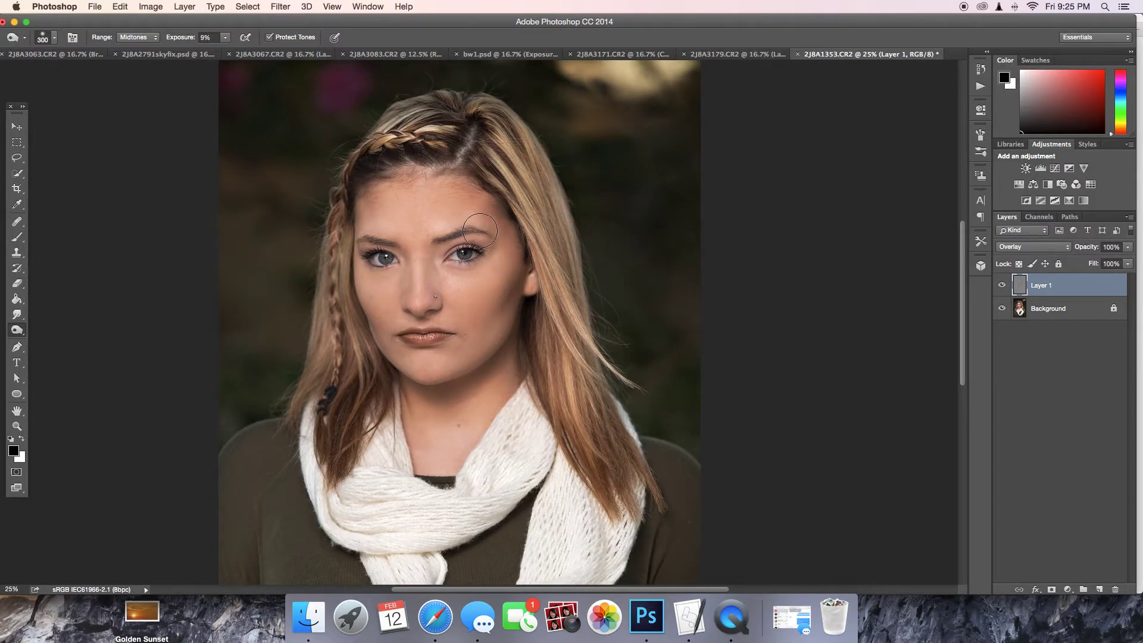
pyautogui.press('[')
pyautogui.press('[')
pyautogui.press('[')
pyautogui.press(']')
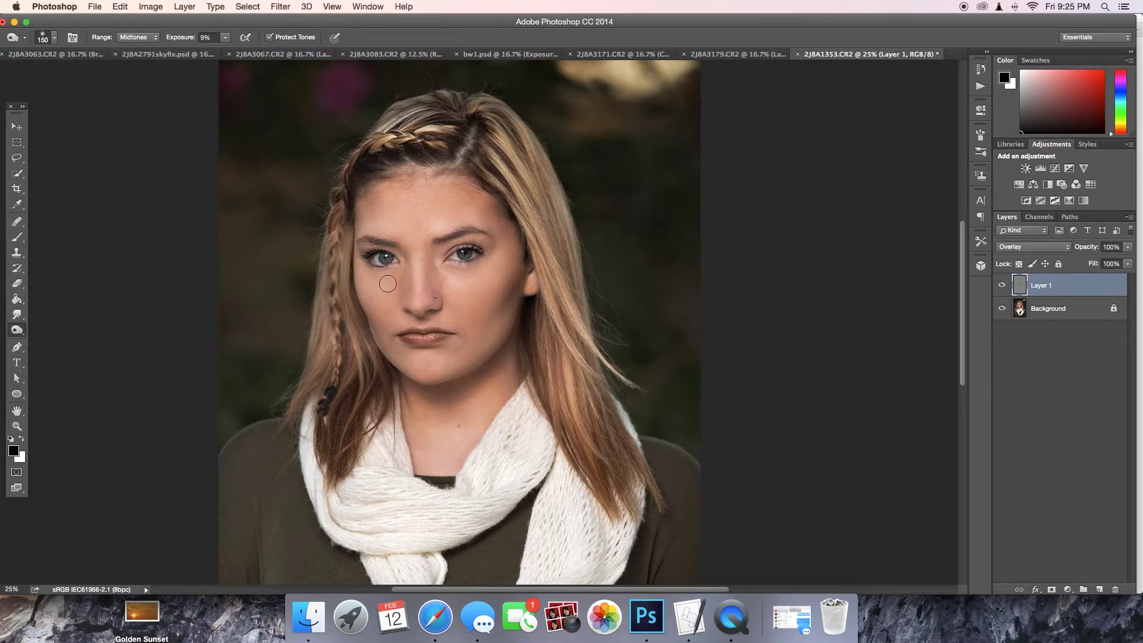
pyautogui.click(119, 7)
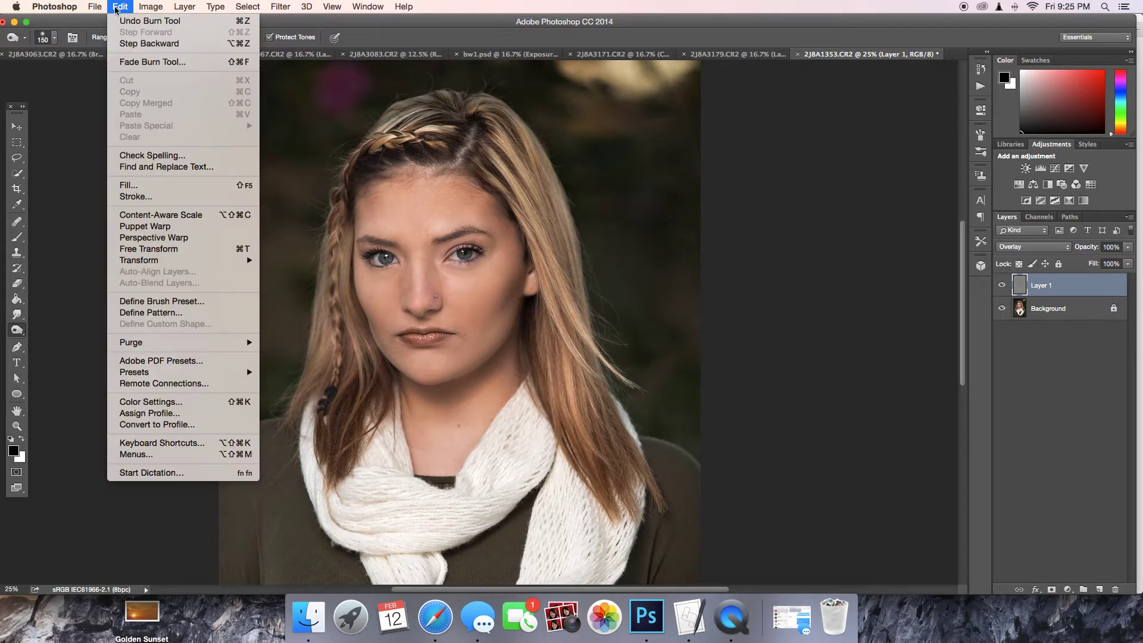
pyautogui.click(123, 44)
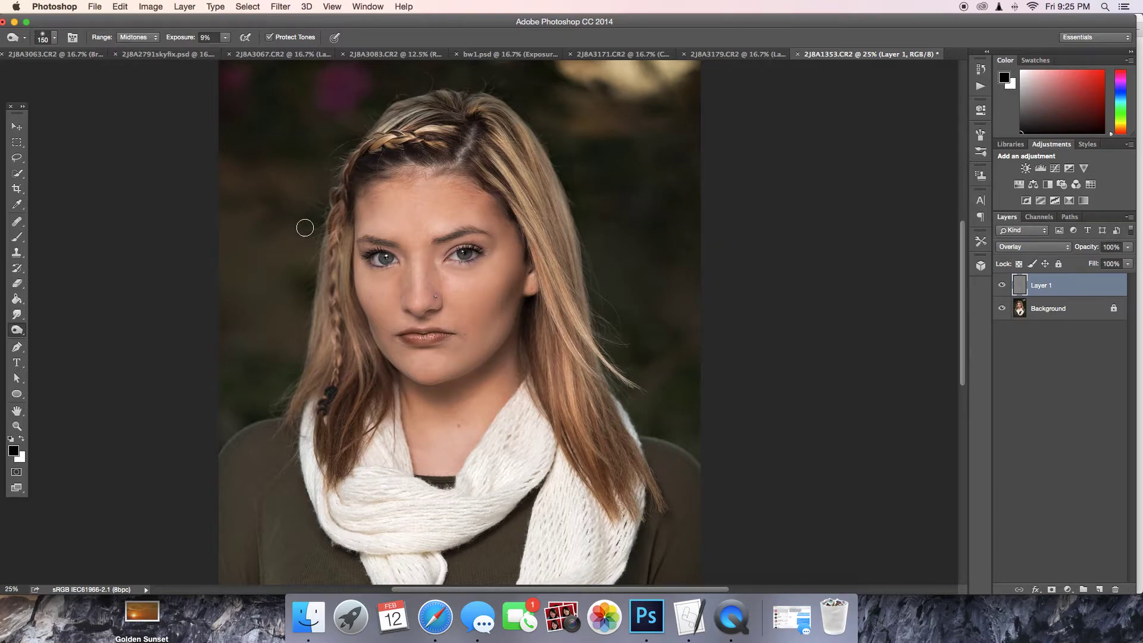
pyautogui.click(435, 617)
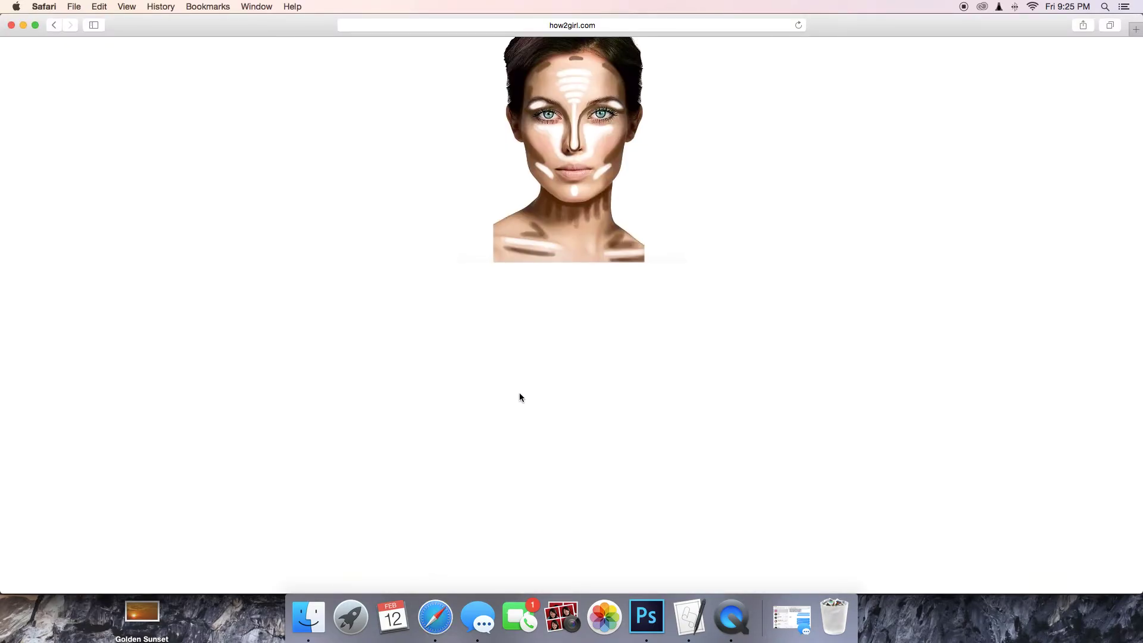
pyautogui.click(647, 617)
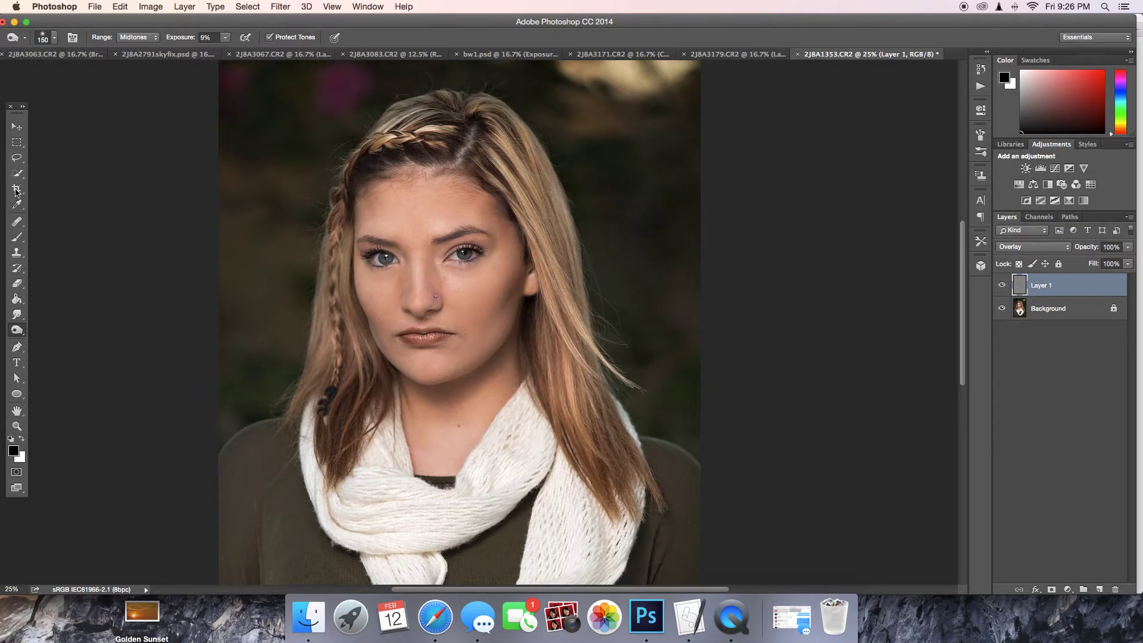
# - Switch to the Dodge Tool at 3% exposure and check the contouring reference chart
pyautogui.click(11, 335)
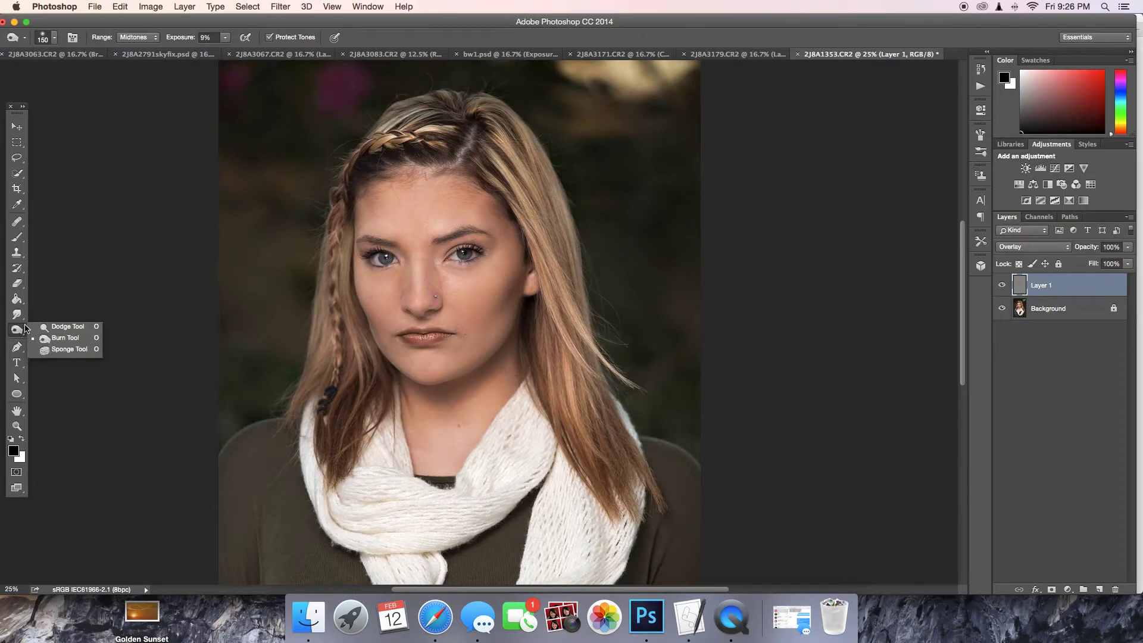
pyautogui.click(60, 326)
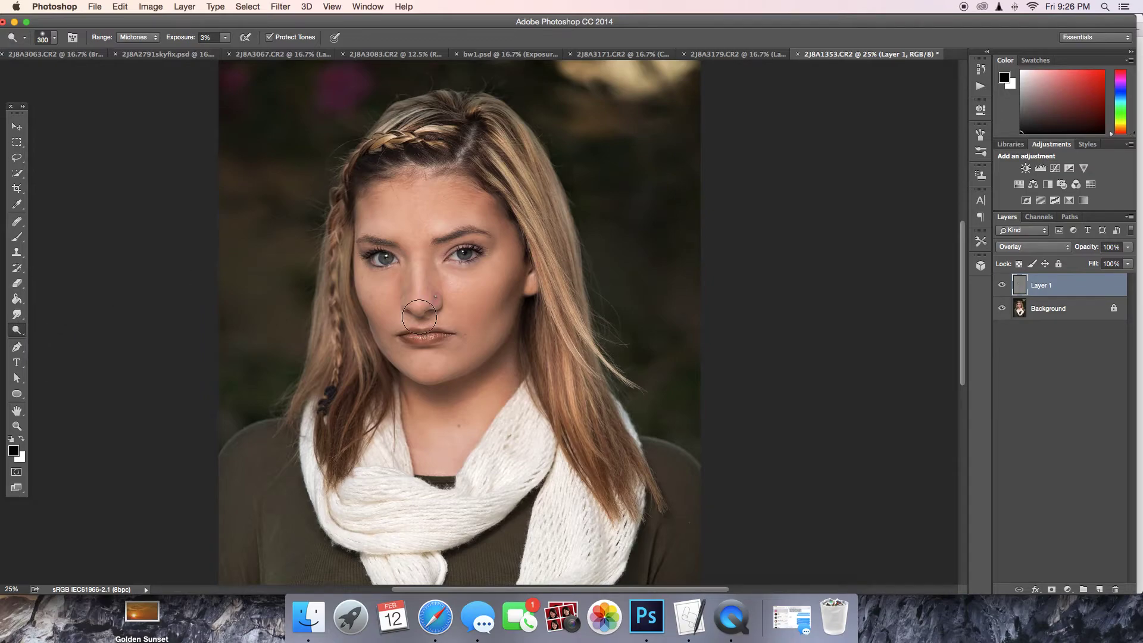
pyautogui.click(433, 615)
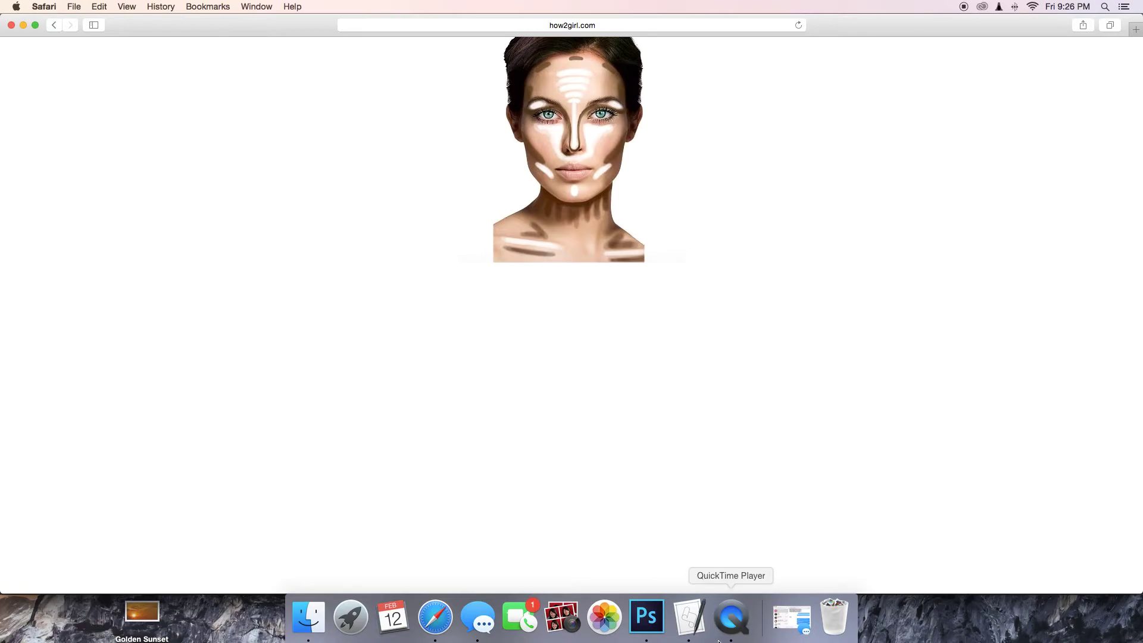
pyautogui.click(647, 622)
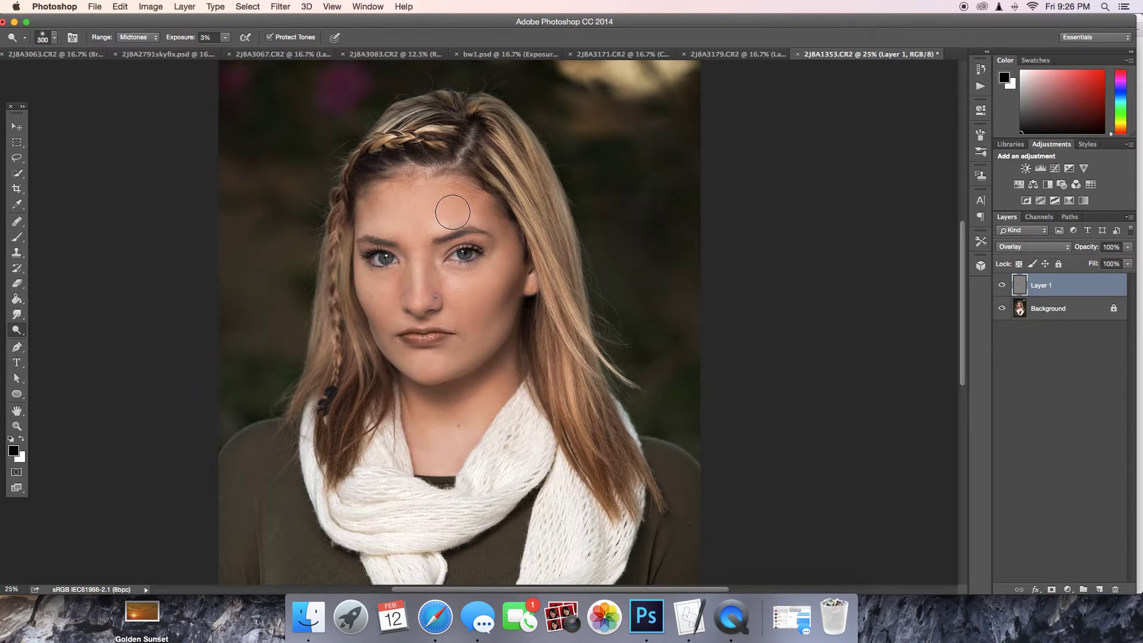
# - Dodge the forehead, nose bridge and upper lip, resizing the brush to 250, 175, then 200
pyautogui.moveTo(453, 212)
pyautogui.mouseDown()
pyautogui.moveTo(411, 217)
pyautogui.moveTo(439, 219)
pyautogui.moveTo(445, 201)
pyautogui.moveTo(385, 204)
pyautogui.moveTo(452, 200)
pyautogui.moveTo(399, 233)
pyautogui.moveTo(470, 221)
pyautogui.moveTo(539, 236)
pyautogui.moveTo(489, 271)
pyautogui.mouseUp()
pyautogui.press('[')
pyautogui.moveTo(416, 258); pyautogui.dragTo(430, 316)
pyautogui.press('[')
pyautogui.press('[')
pyautogui.moveTo(417, 247); pyautogui.dragTo(418, 327)
pyautogui.press(']')
pyautogui.press(']')
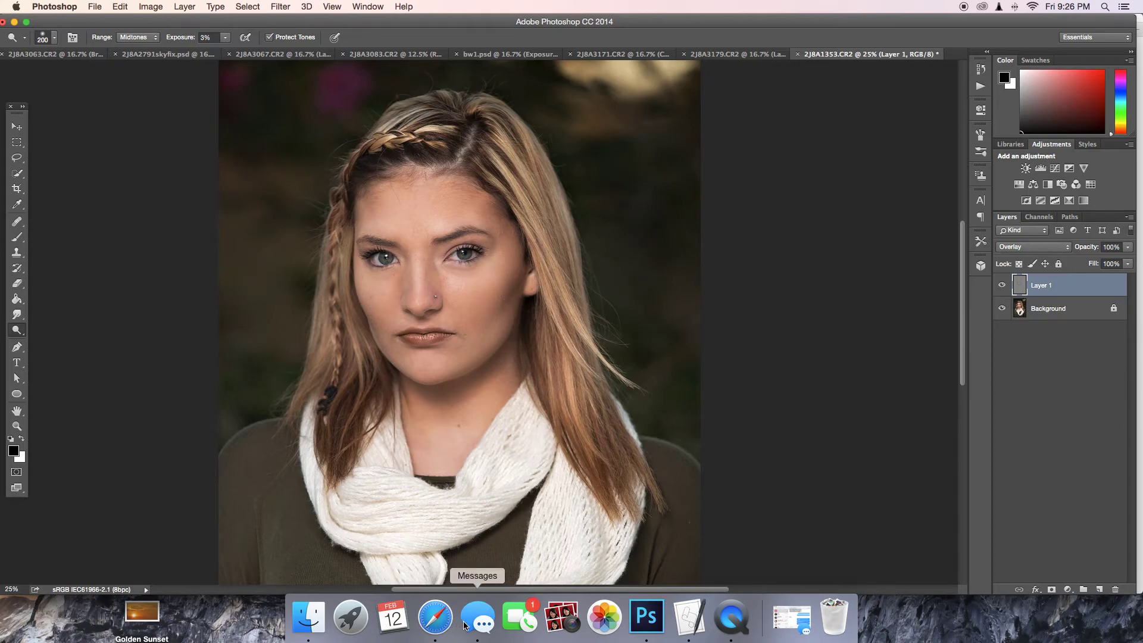
pyautogui.click(437, 619)
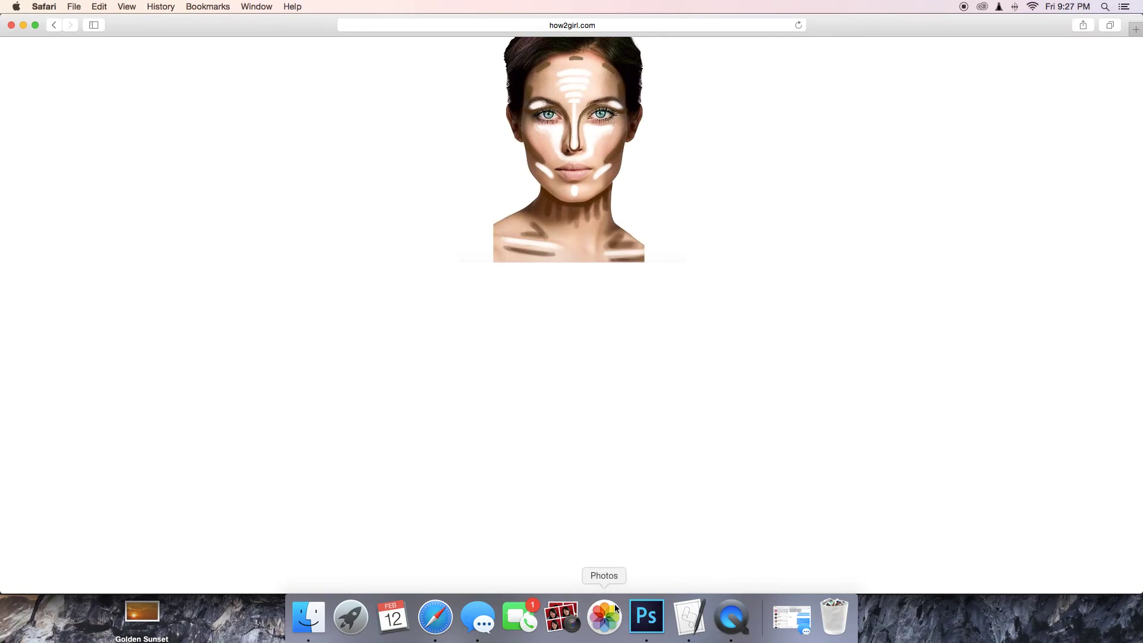
# - Dodge around both eyes with the brush set to 125
pyautogui.click(644, 619)
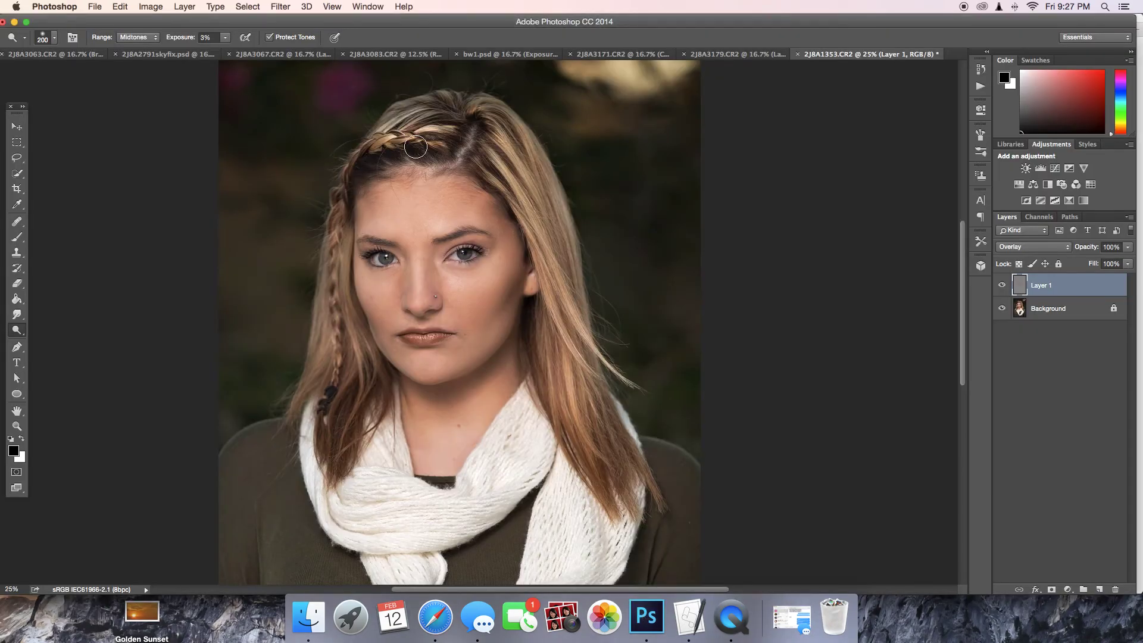
pyautogui.press('[')
pyautogui.press('[')
pyautogui.press('[')
pyautogui.moveTo(485, 236)
pyautogui.mouseDown()
pyautogui.moveTo(452, 244)
pyautogui.moveTo(495, 241)
pyautogui.mouseUp()
pyautogui.moveTo(363, 254); pyautogui.dragTo(375, 246)
pyautogui.click(1001, 285)
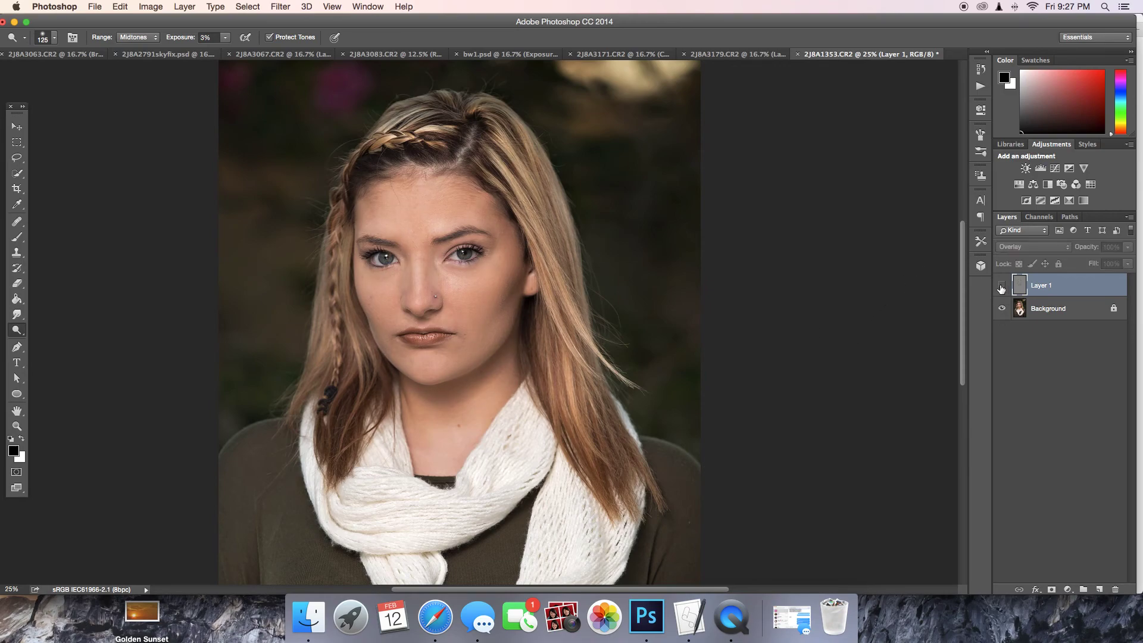
pyautogui.click(1002, 285)
pyautogui.click(1002, 286)
pyautogui.click(1002, 286)
pyautogui.click(1002, 285)
pyautogui.click(1002, 285)
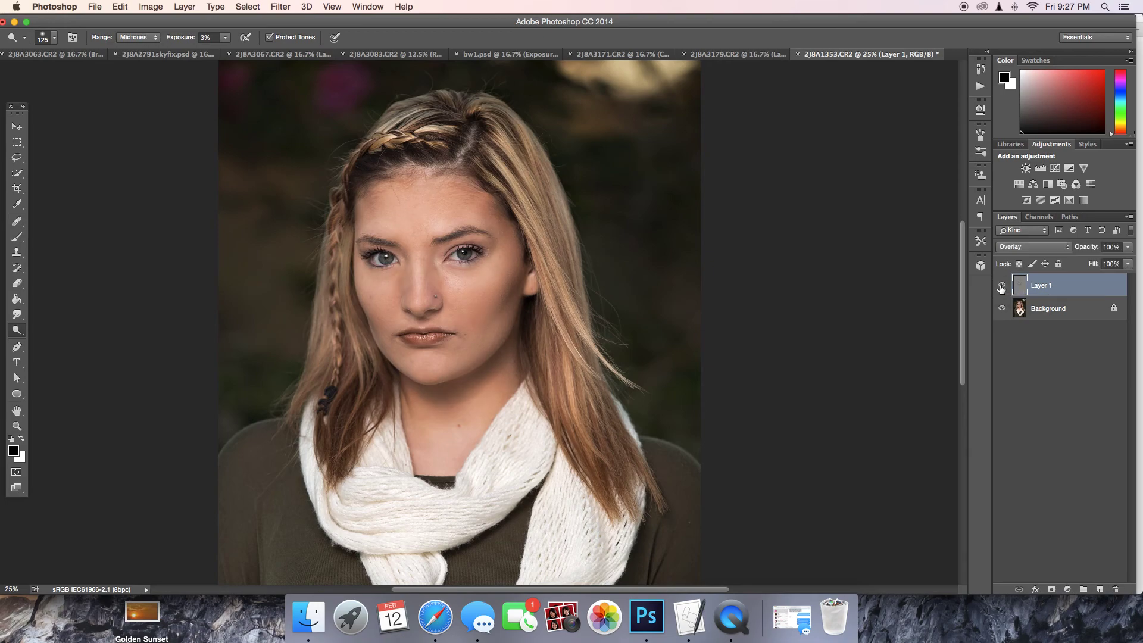